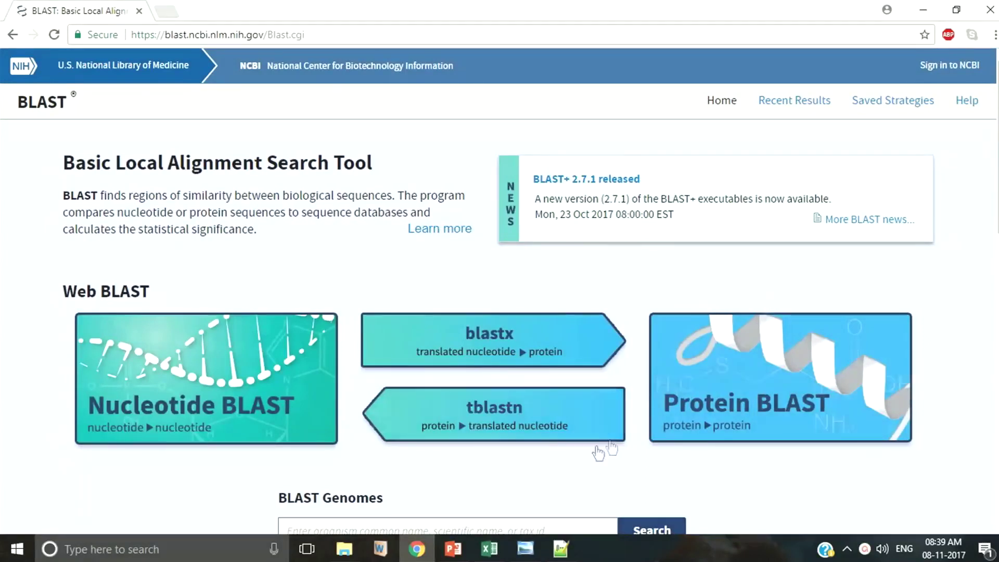
- Copy the four Urease residue lines, without the header, from Notepad++ and return to BLAST
left_click(558, 552)
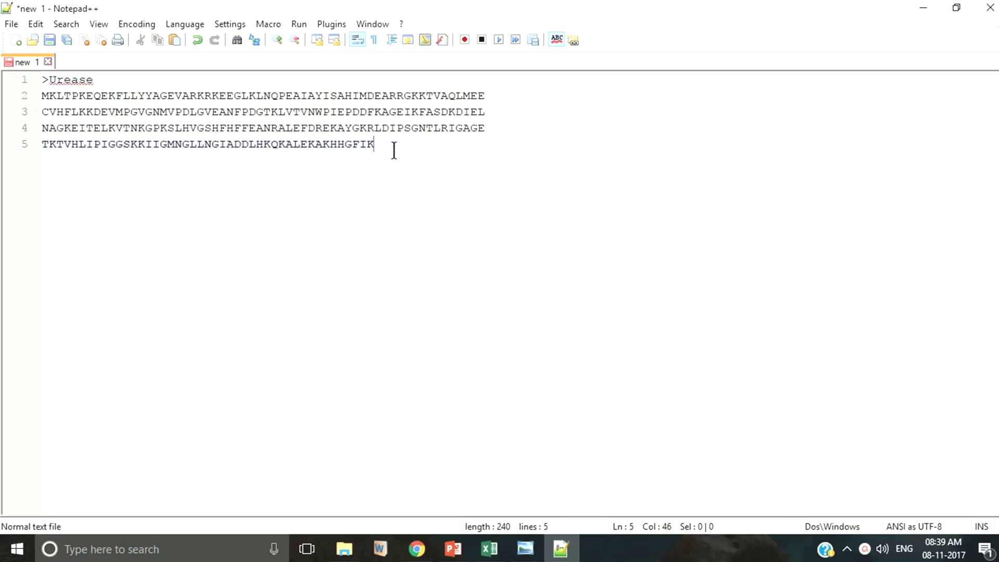
left_click_drag(394, 146, 29, 101)
key("ctrl+c")
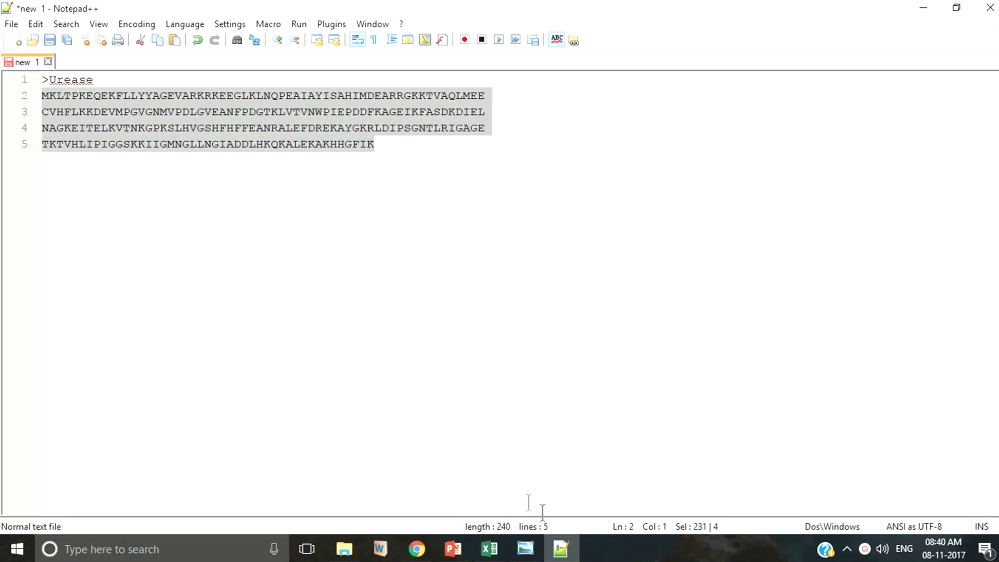
left_click(559, 548)
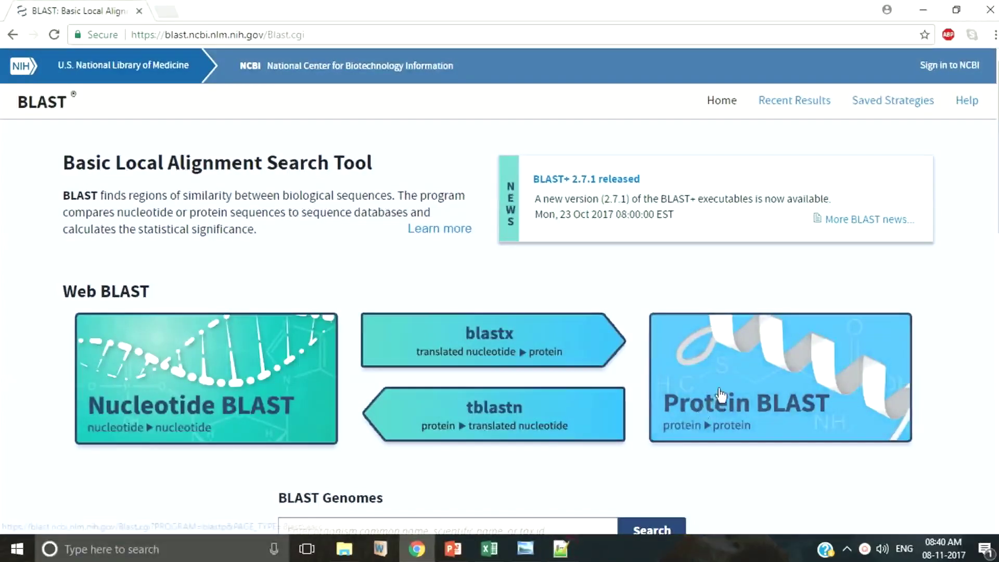
- Open Protein BLAST and paste the Urease sequence into the query box
left_click(720, 390)
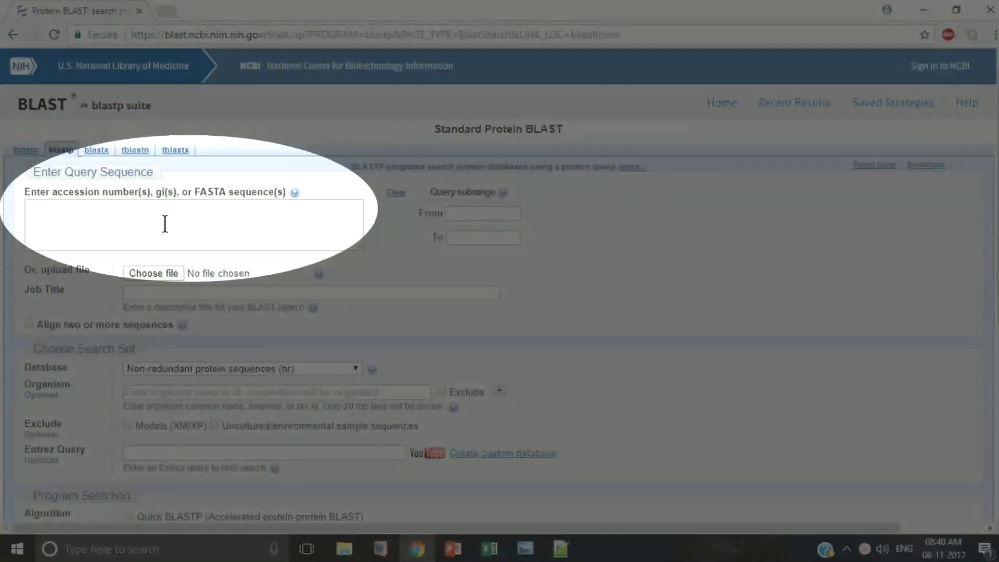
left_click(165, 224)
right_click(165, 225)
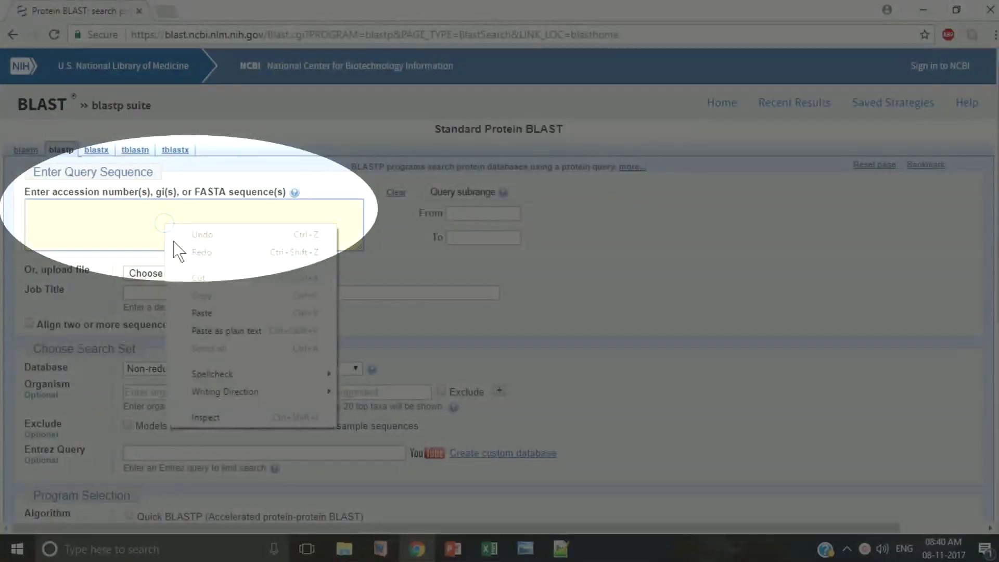
left_click(202, 315)
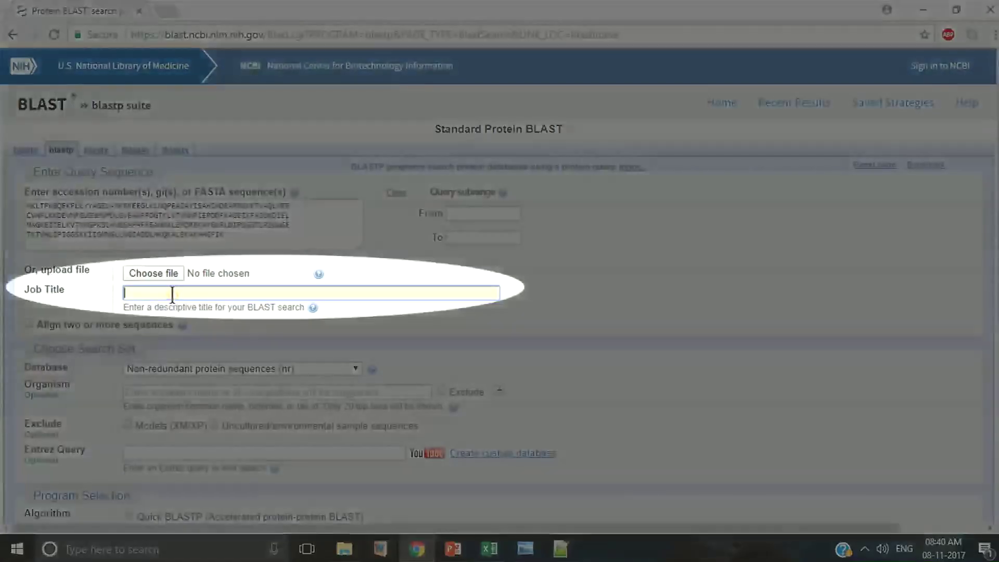
- Enter 'urease' as the job title
left_click(172, 293)
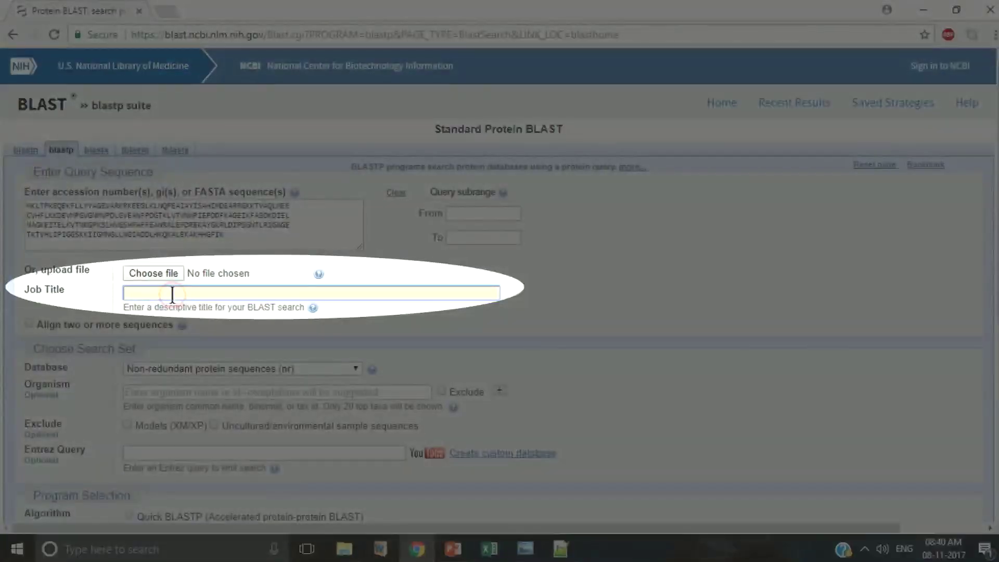
type("urease")
scroll(270, 294, "down", 1)
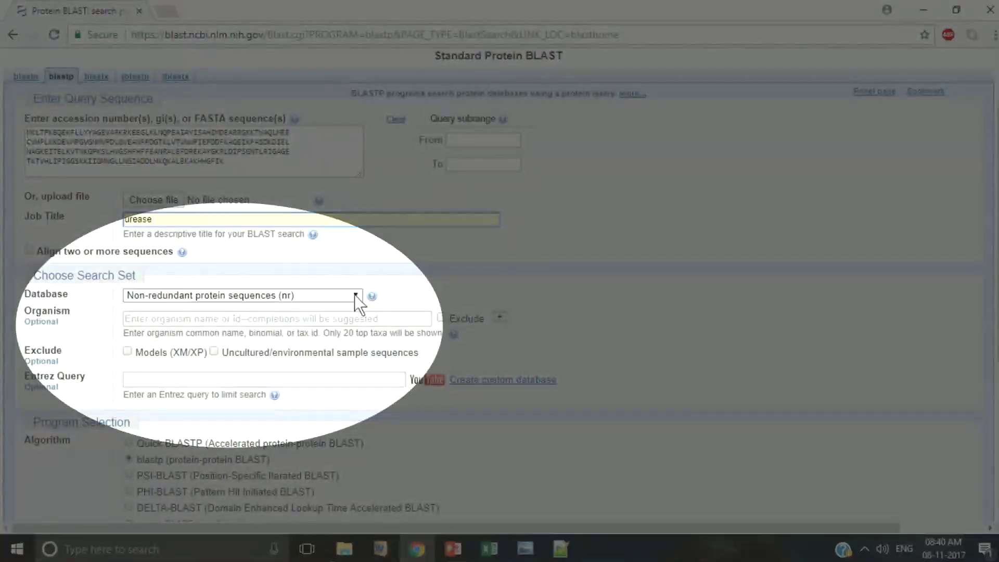
double_click(65, 294)
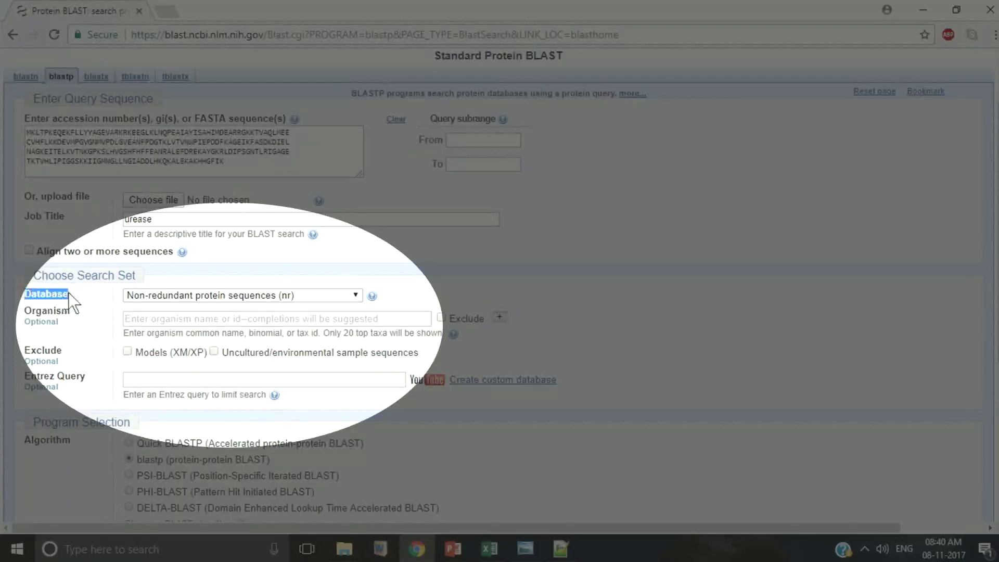
left_click(353, 294)
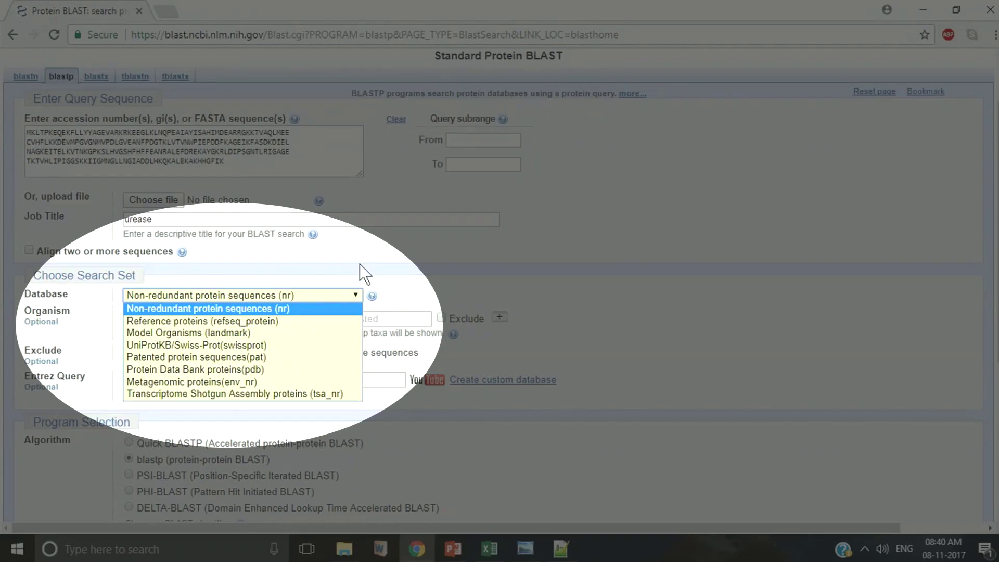
- Choose the UniProtKB/Swiss-Prot (swissprot) database and tick both Exclude boxes: Models (XM/XP) and Uncultured/environmental samples
left_click(252, 345)
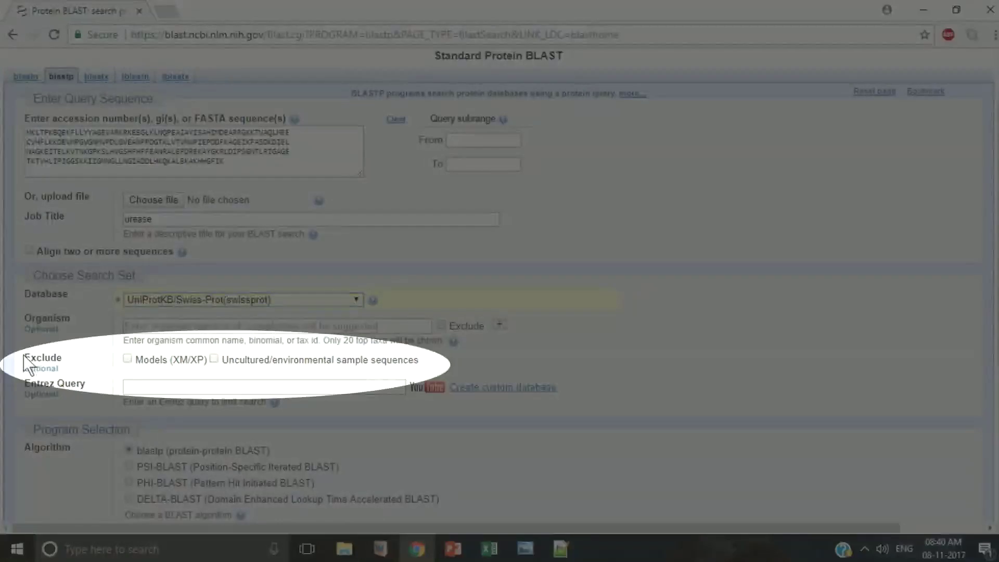
left_click_drag(61, 371, 24, 357)
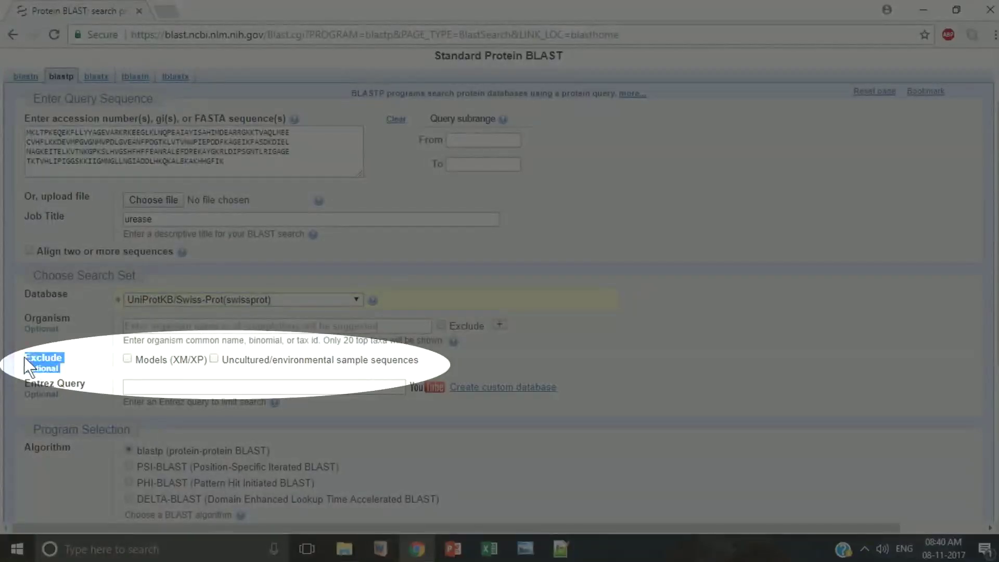
left_click(71, 365)
left_click(127, 359)
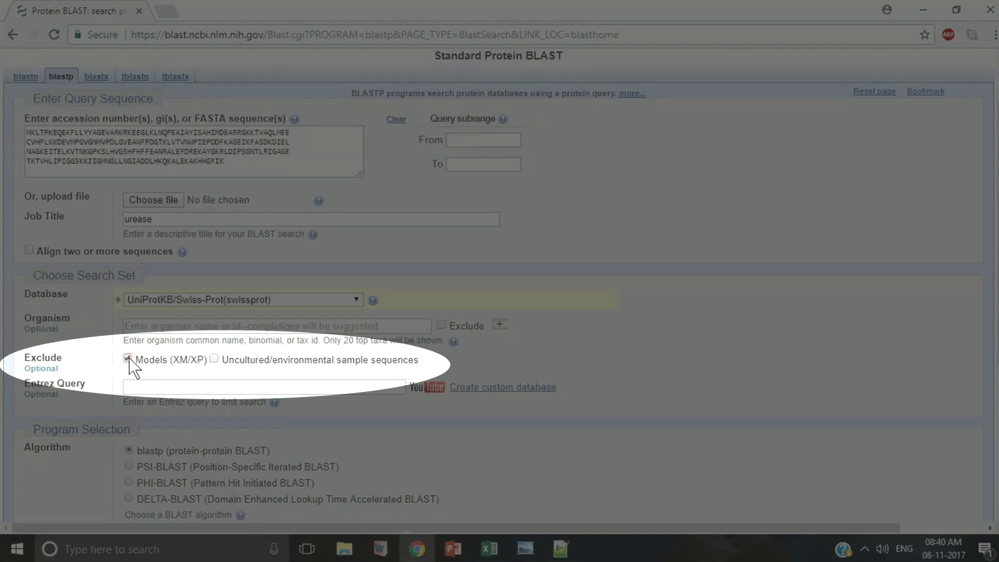
left_click(213, 359)
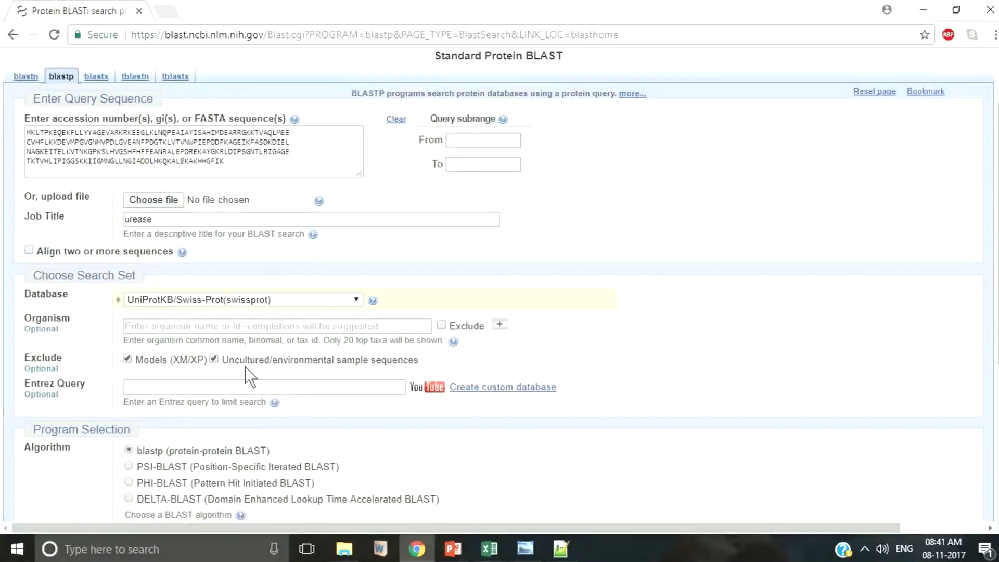
scroll(246, 367, "down", 3)
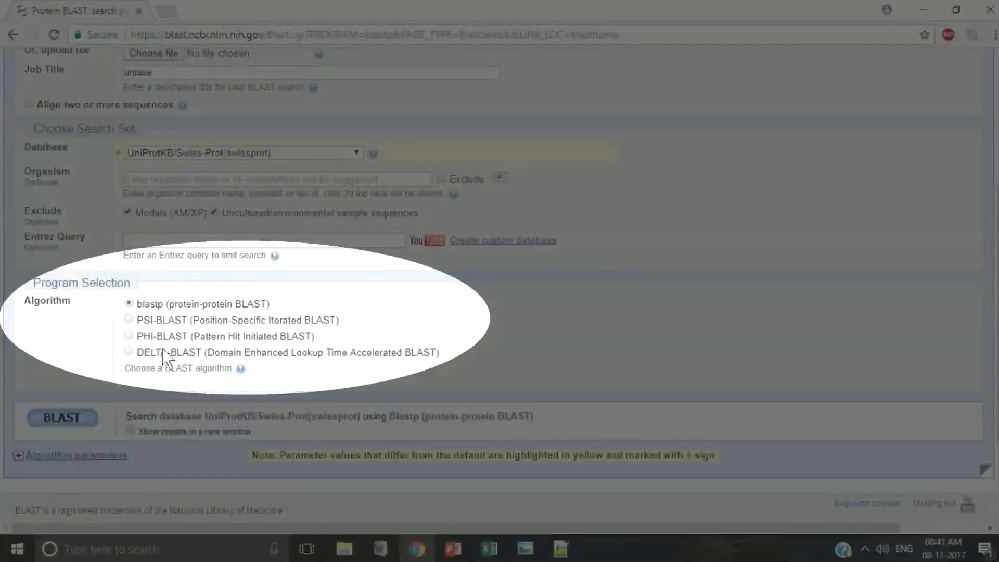
double_click(31, 303)
left_click(76, 325)
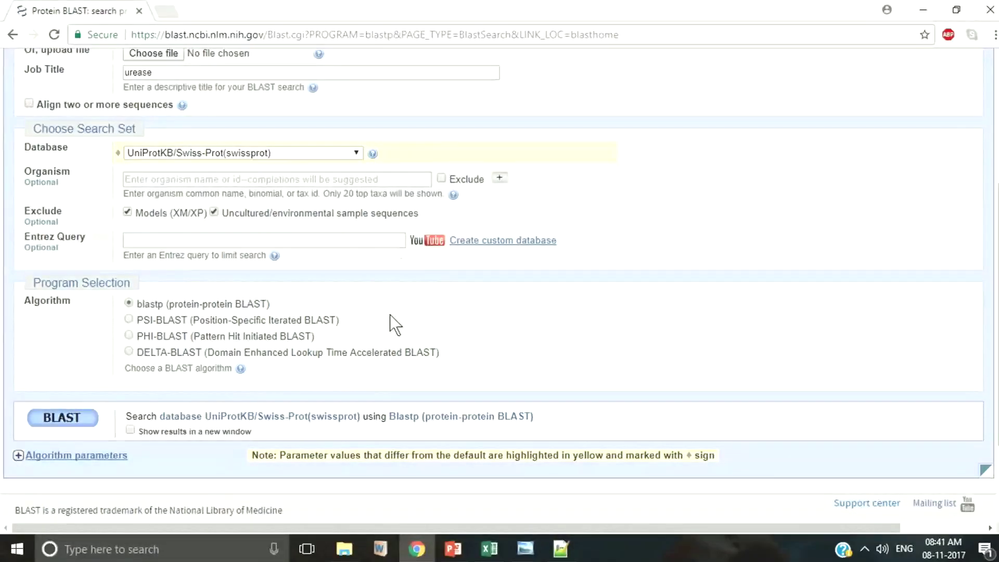
scroll(389, 315, "down", 2)
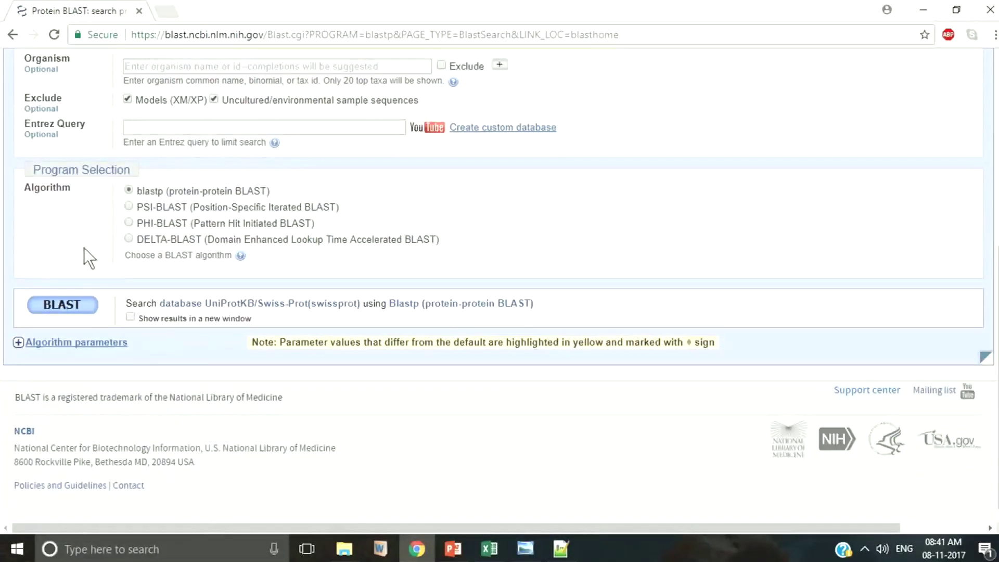
- Expand Algorithm parameters and set Max target sequences to 500
left_click(18, 342)
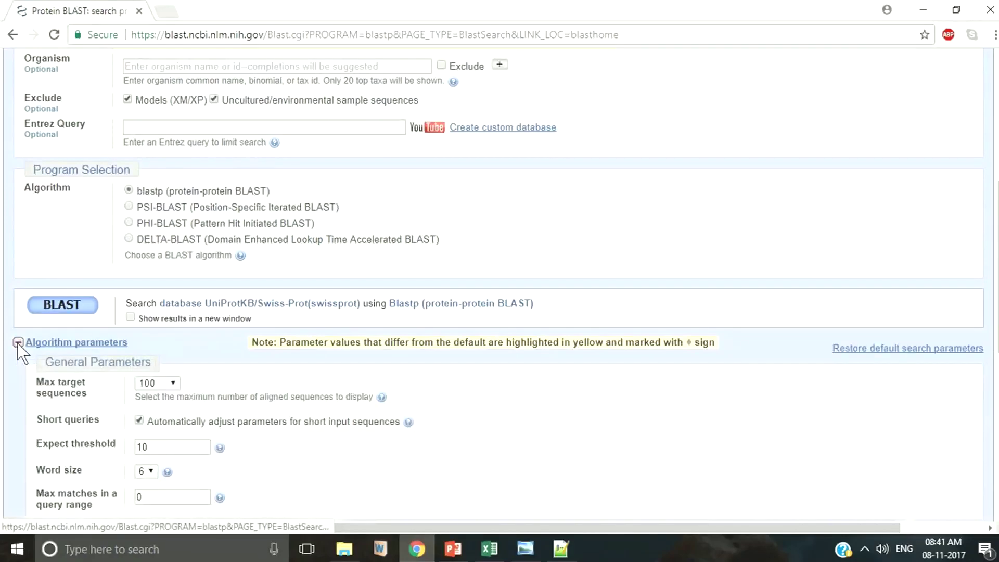
scroll(17, 342, "down", 4)
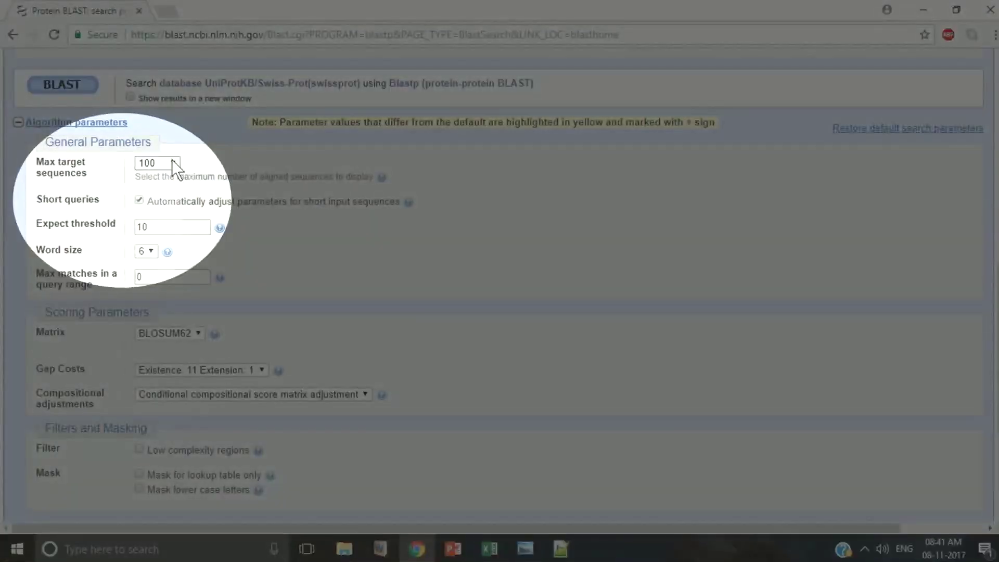
left_click(174, 164)
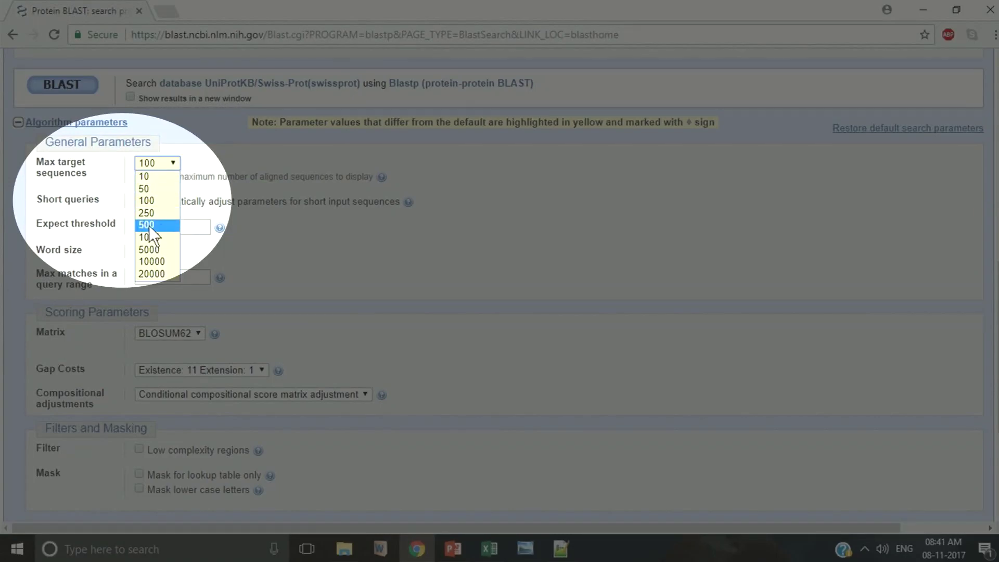
left_click(163, 225)
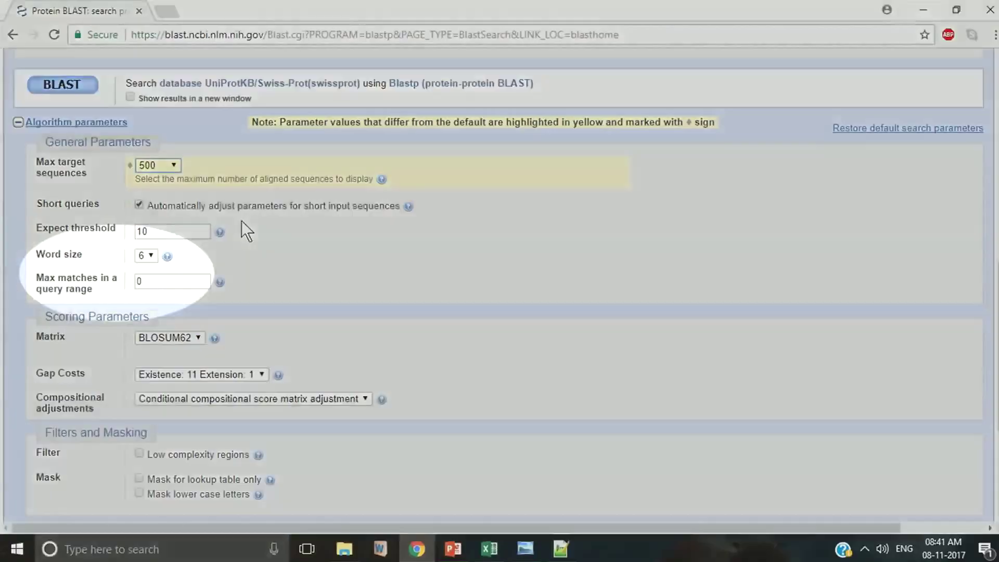
left_click(151, 256)
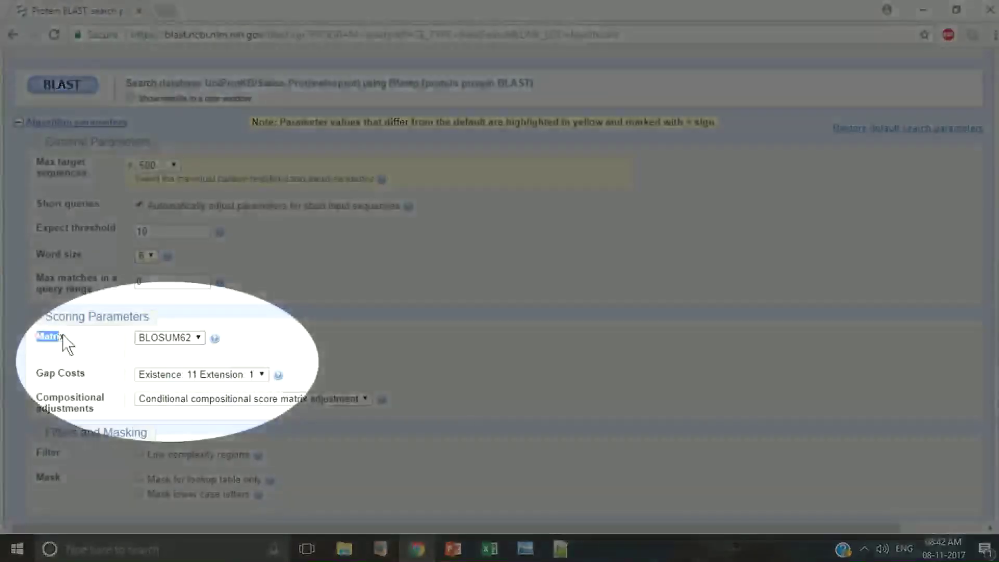
left_click(198, 338)
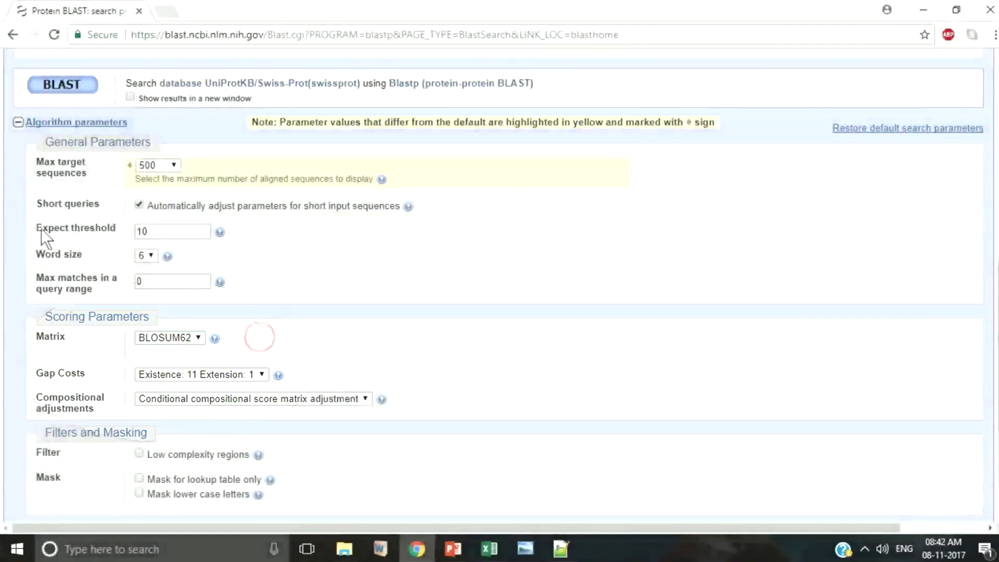
- Change the Expect threshold from 10 to 0.01
left_click_drag(37, 228, 121, 227)
left_click(255, 240)
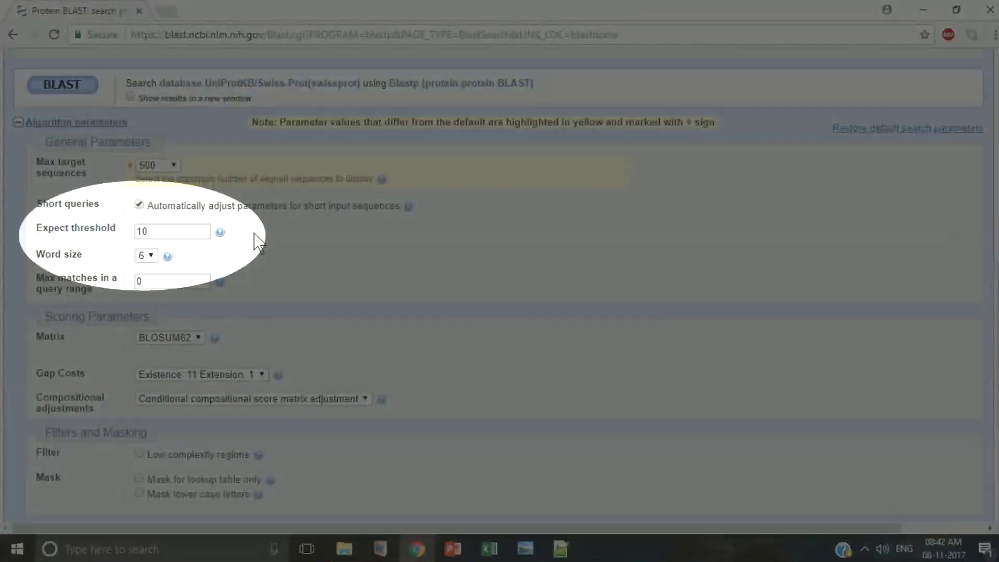
left_click(182, 231)
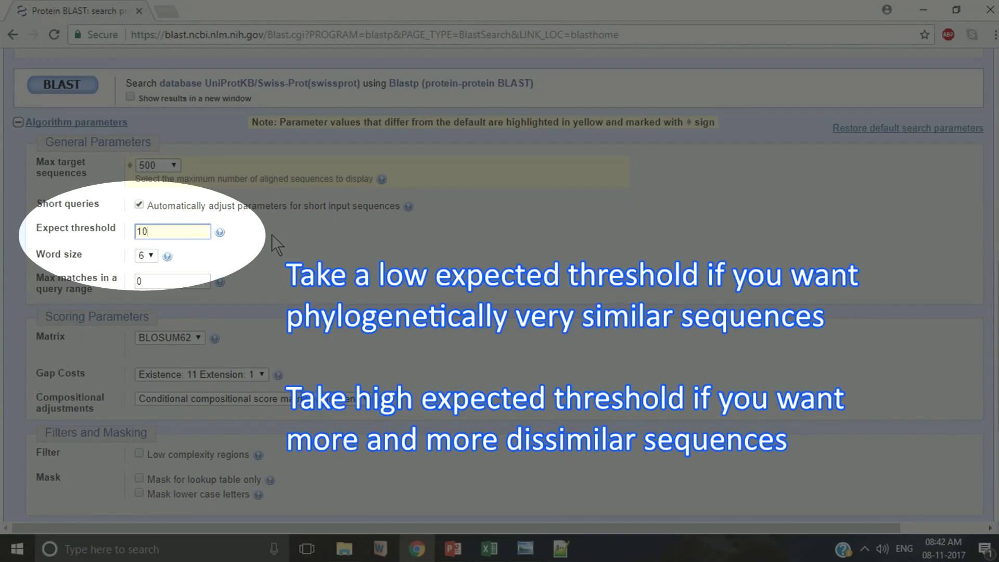
double_click(158, 231)
type("0.01")
left_click(290, 220)
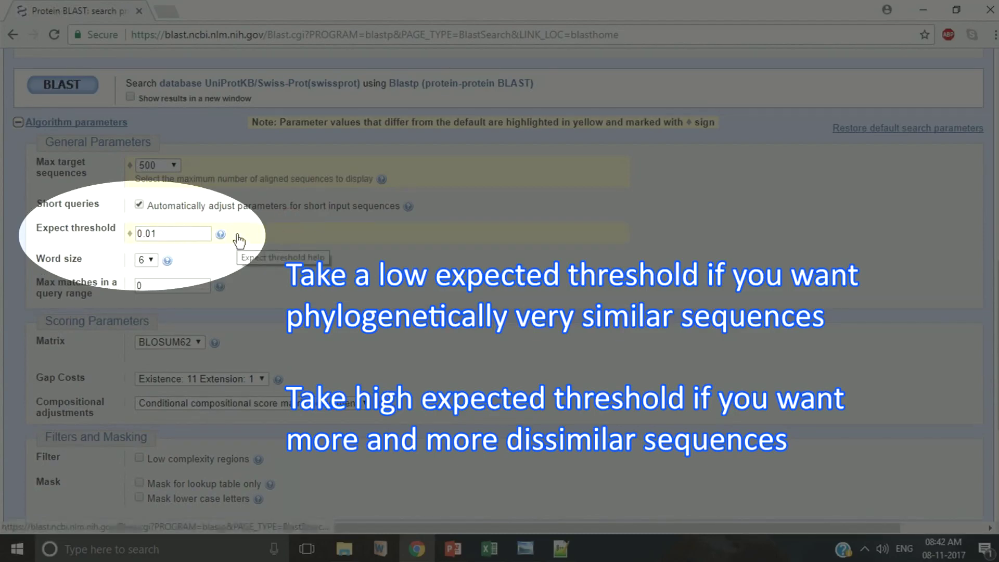
- Restore the Expect threshold to 10 and run the blastp search
left_click_drag(192, 234, 108, 229)
type("10")
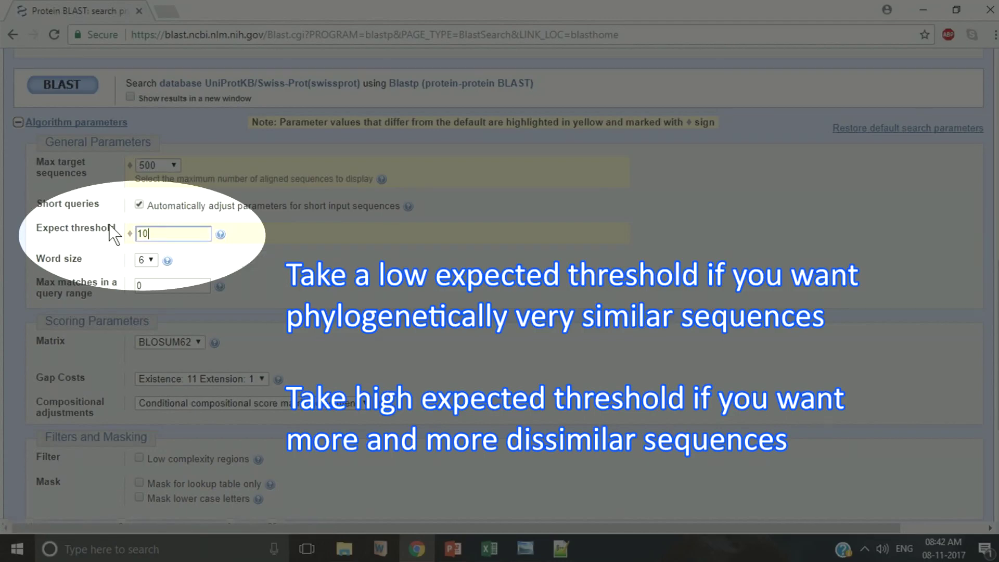
left_click(273, 227)
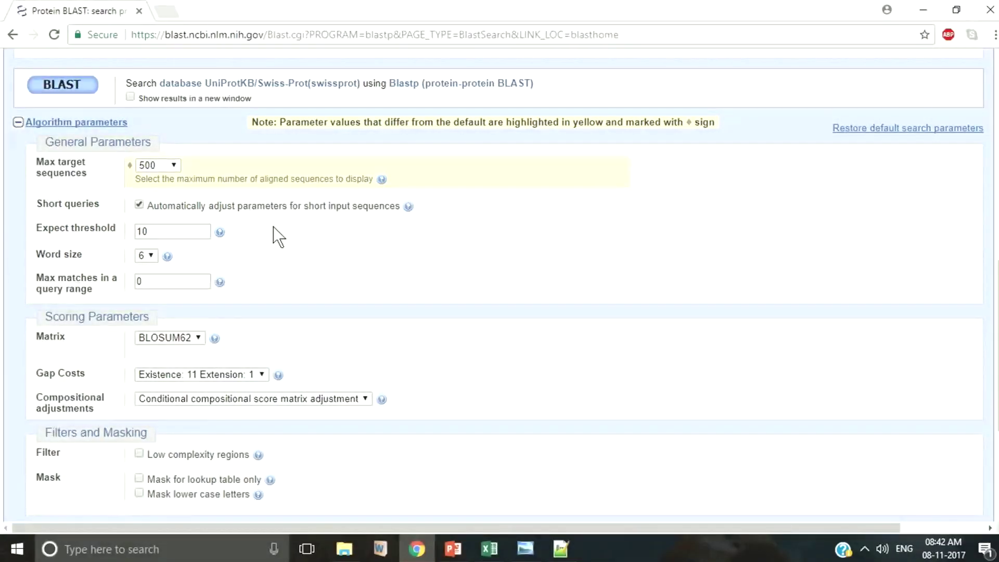
scroll(277, 236, "down", 3)
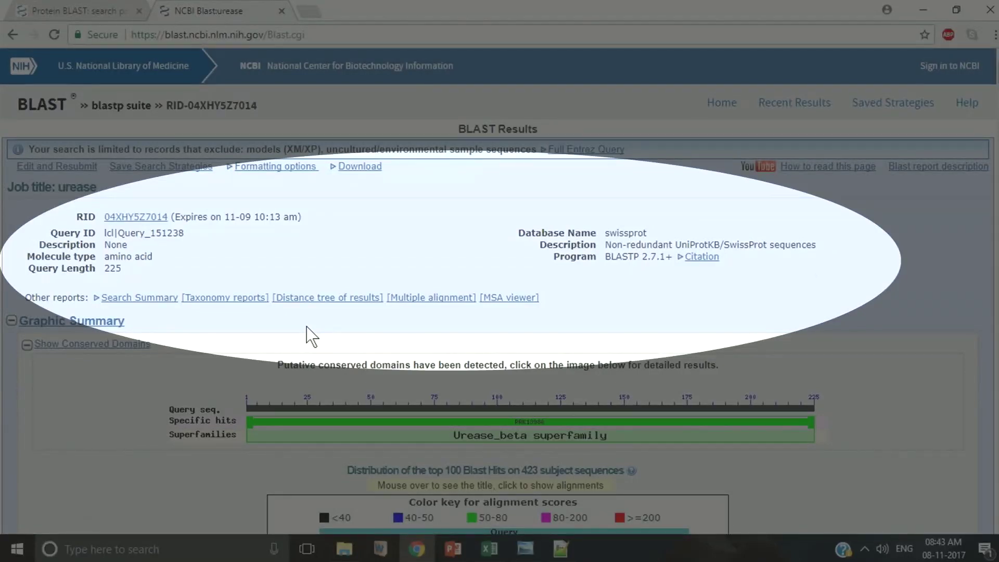
- Highlight the swissprot database, BLASTP 2.7.1+ program and amino acid molecule type, then reach the Graphic Summary
left_click_drag(518, 232, 664, 237)
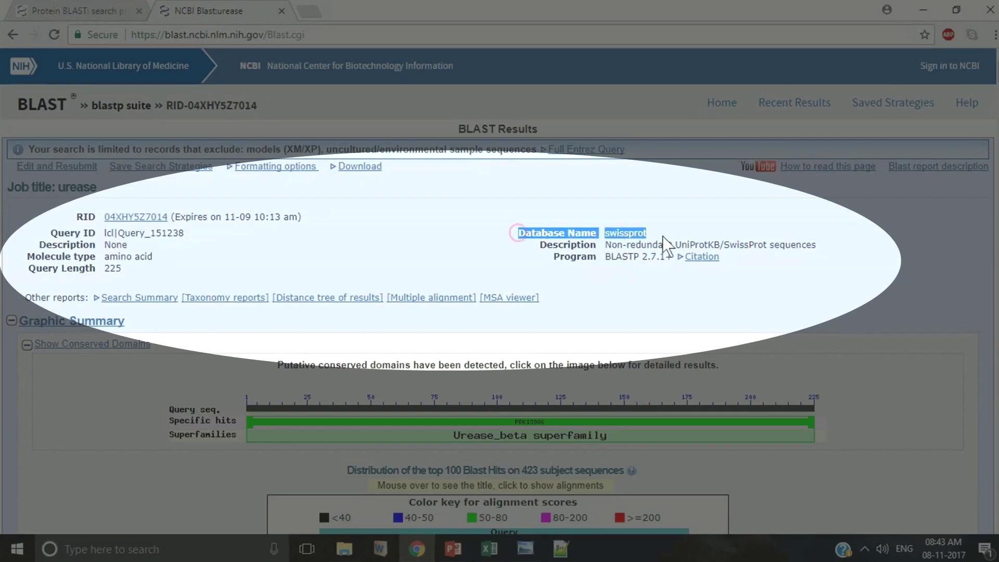
left_click_drag(553, 258, 741, 257)
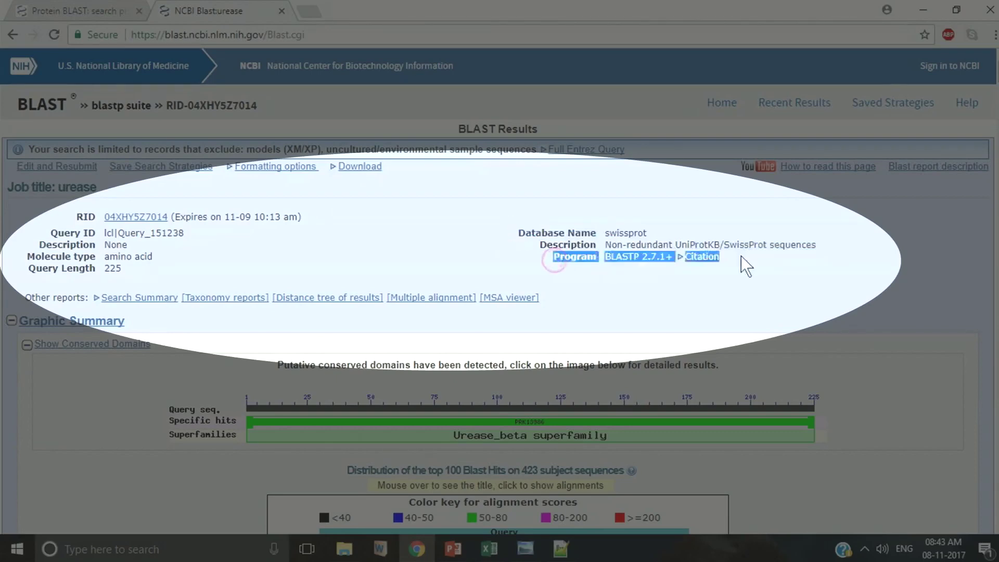
left_click(464, 258)
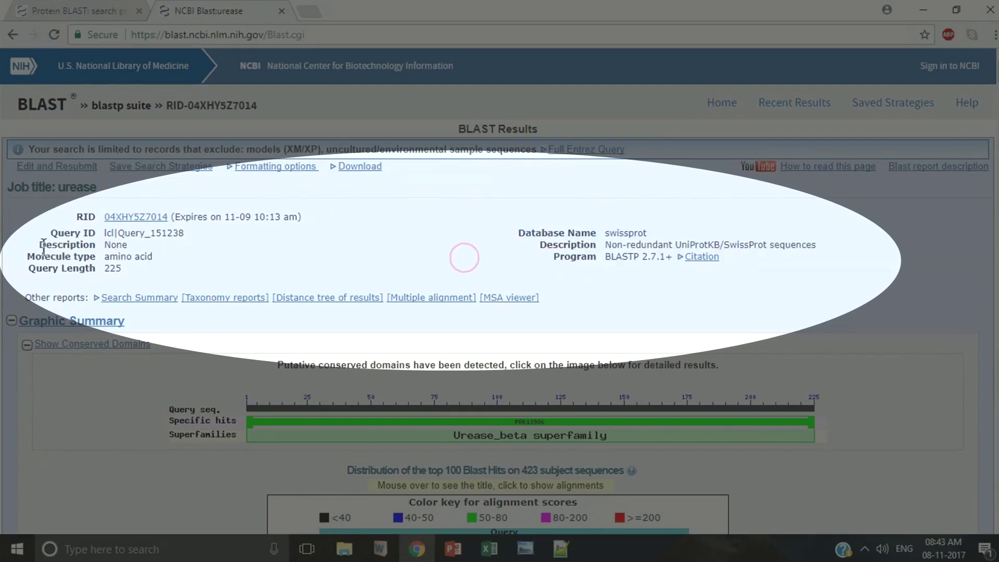
left_click_drag(26, 255, 157, 259)
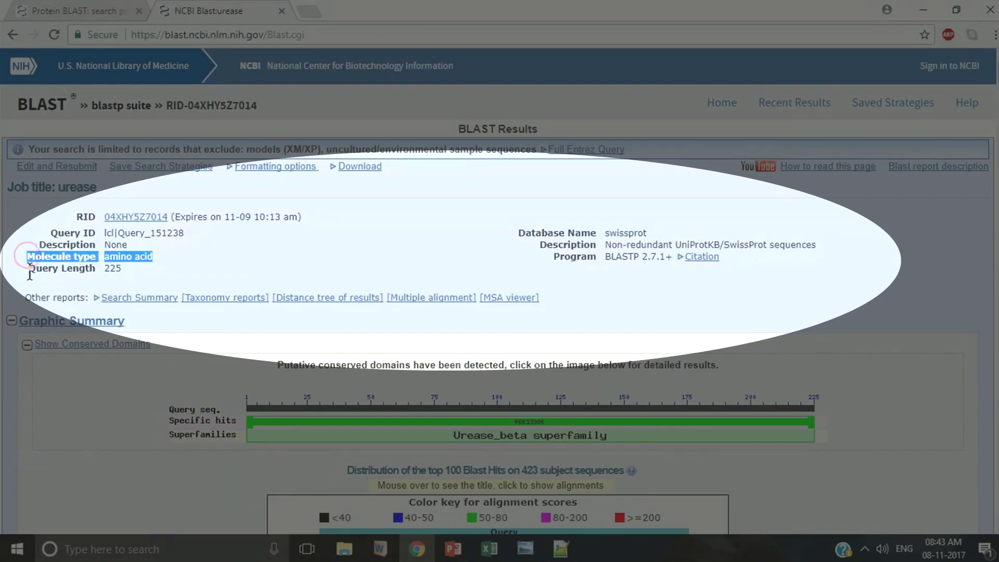
scroll(885, 315, "down", 6)
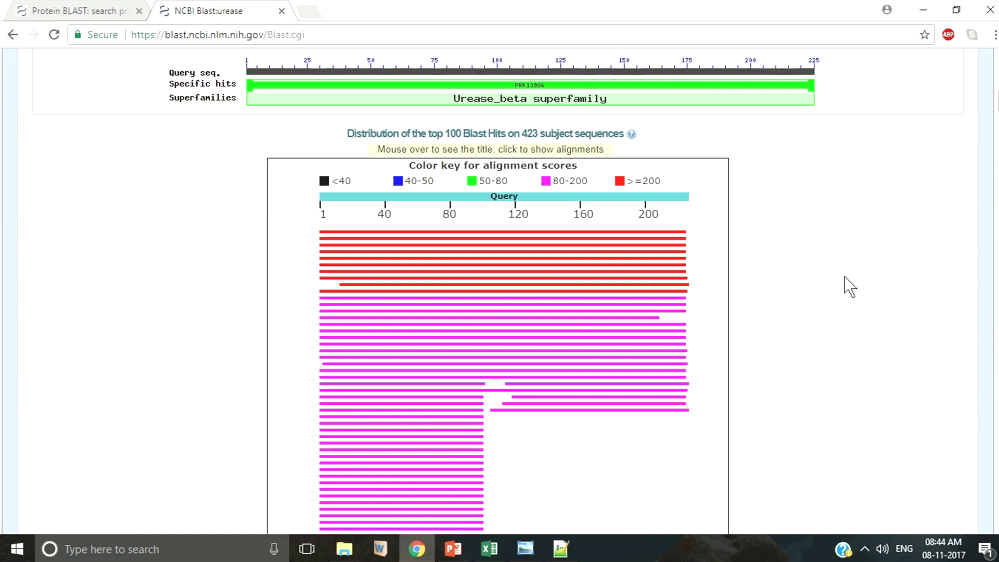
scroll(862, 318, "down", 3)
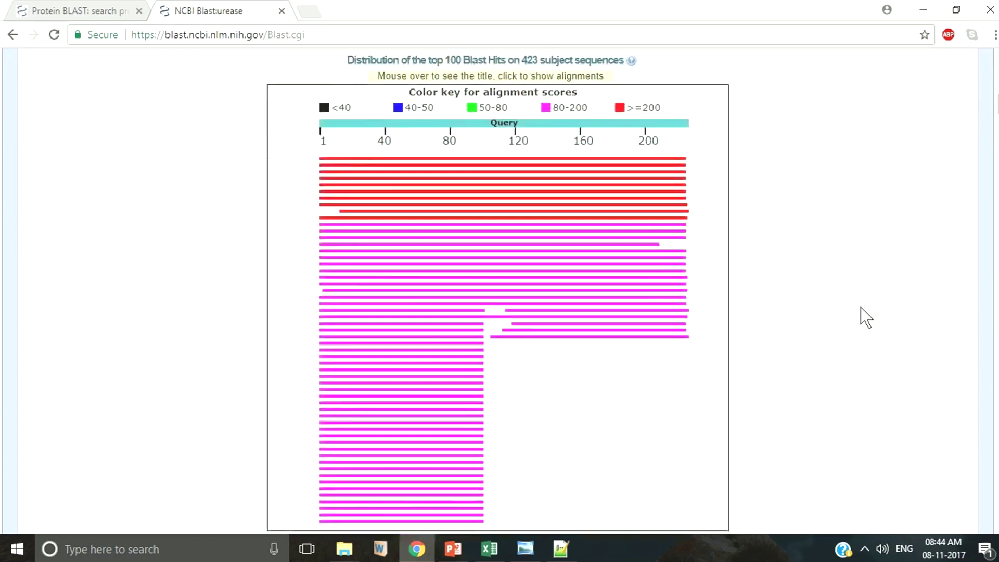
scroll(867, 318, "up", 1)
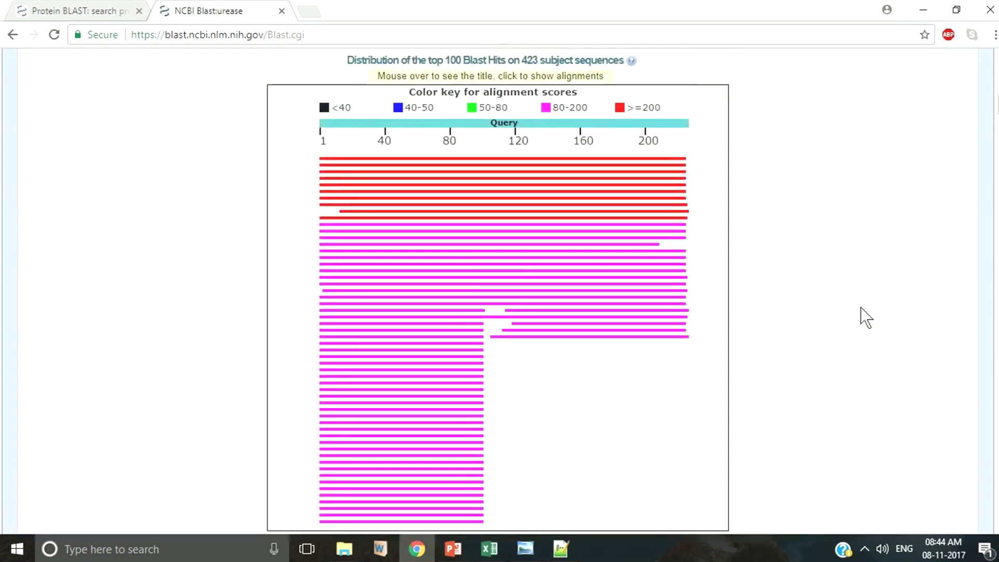
scroll(867, 317, "up", 1)
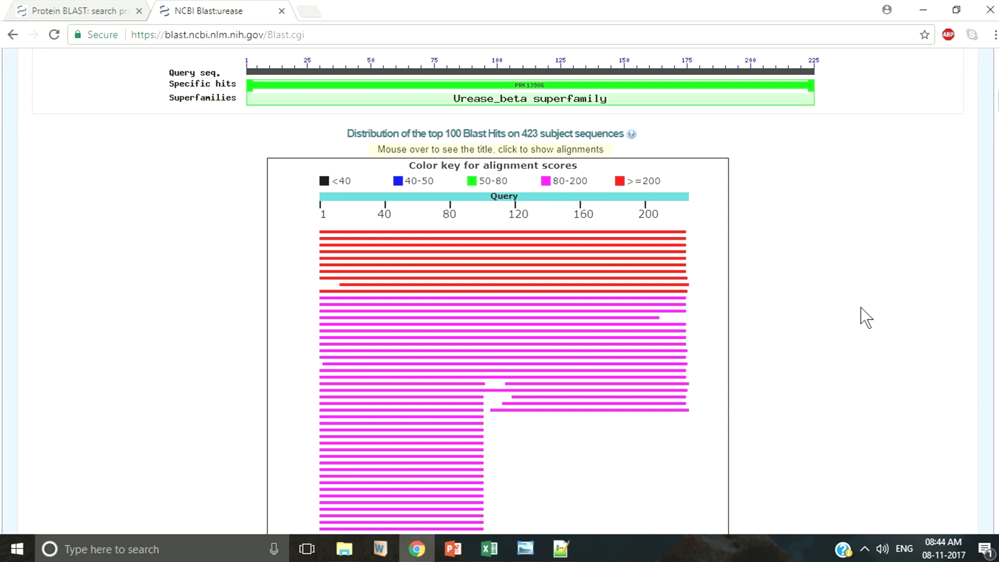
scroll(866, 318, "down", 3)
scroll(867, 318, "up", 3)
- Scroll to the Descriptions table listing Urease subunit alpha hits scoring 207–256
scroll(867, 312, "down", 10)
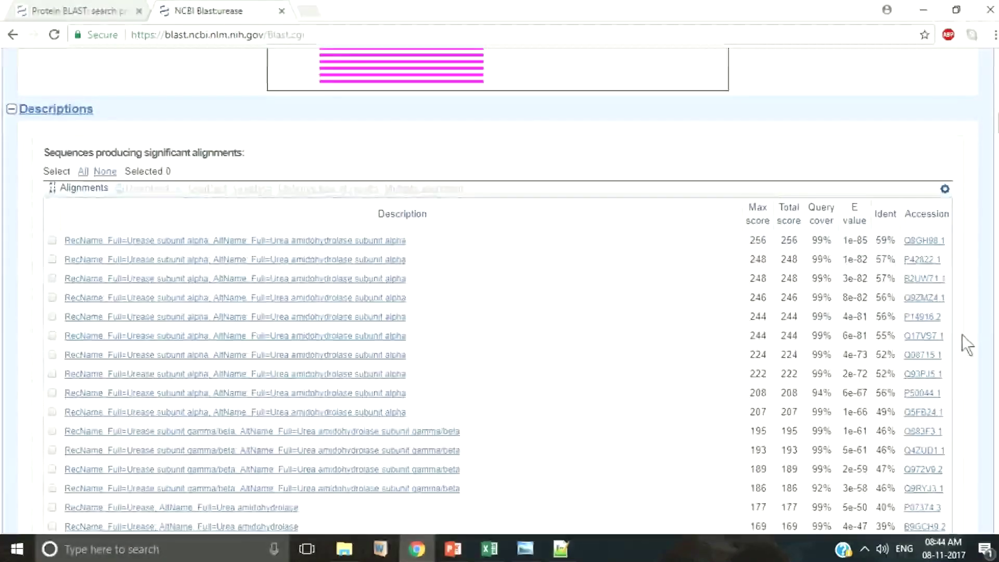
scroll(966, 337, "down", 1)
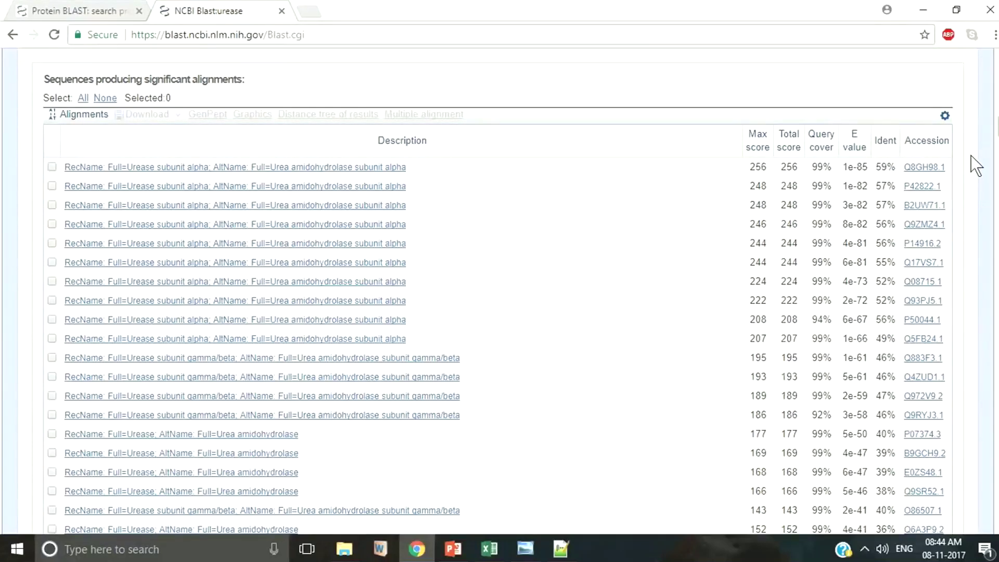
- Scroll to the Alignments section's top hit, Q8GH98.1 Urease subunit alpha (256 bits, E 1e-85)
left_click_drag(970, 155, 982, 471)
scroll(982, 473, "down", 2)
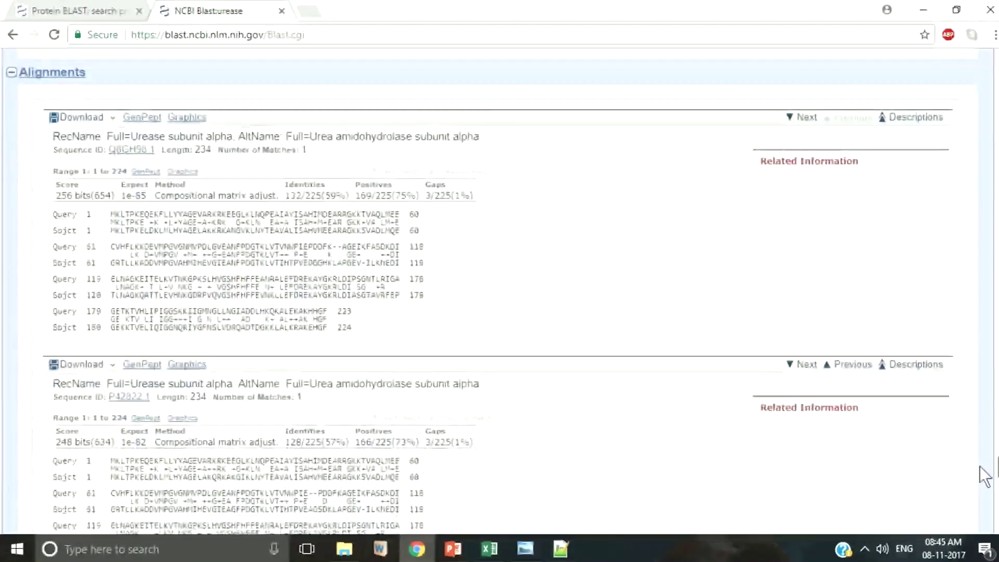